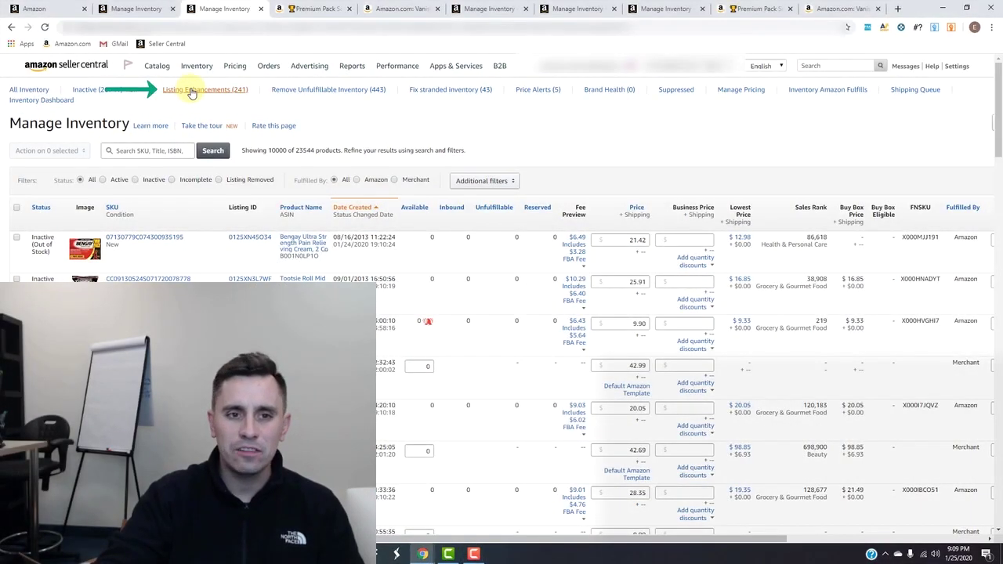
# Step: Open the Listing Enhancements (241) page in a new browser tab
pyautogui.rightClick(192, 94)
pyautogui.click(208, 97)
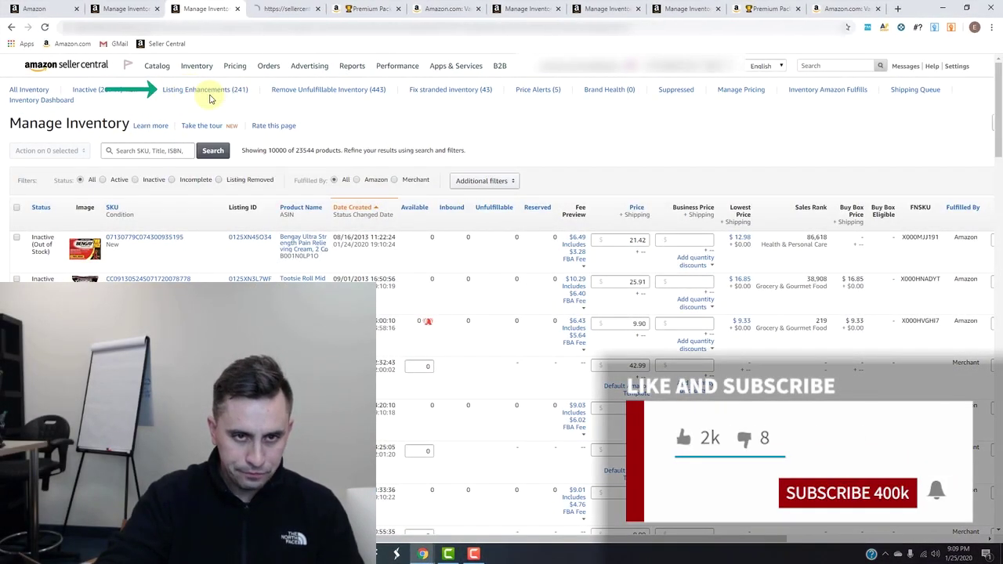
pyautogui.click(266, 10)
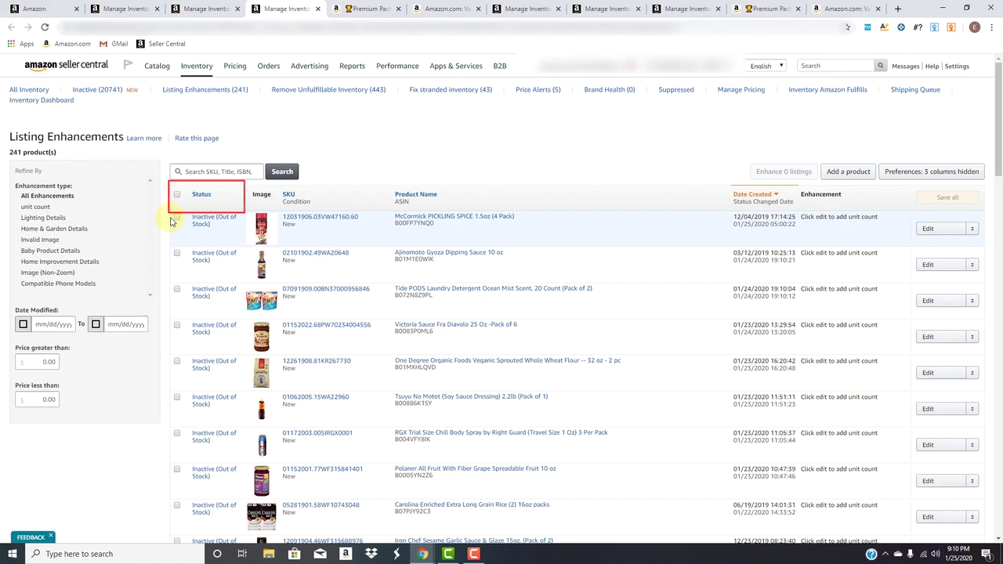
pyautogui.scroll(-3, 241, 346)
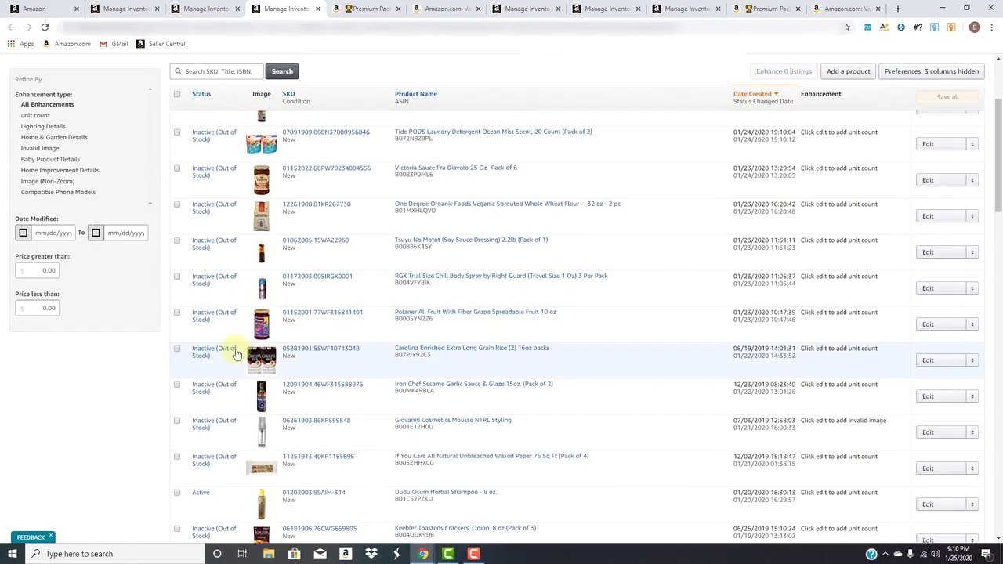
pyautogui.scroll(3, 205, 419)
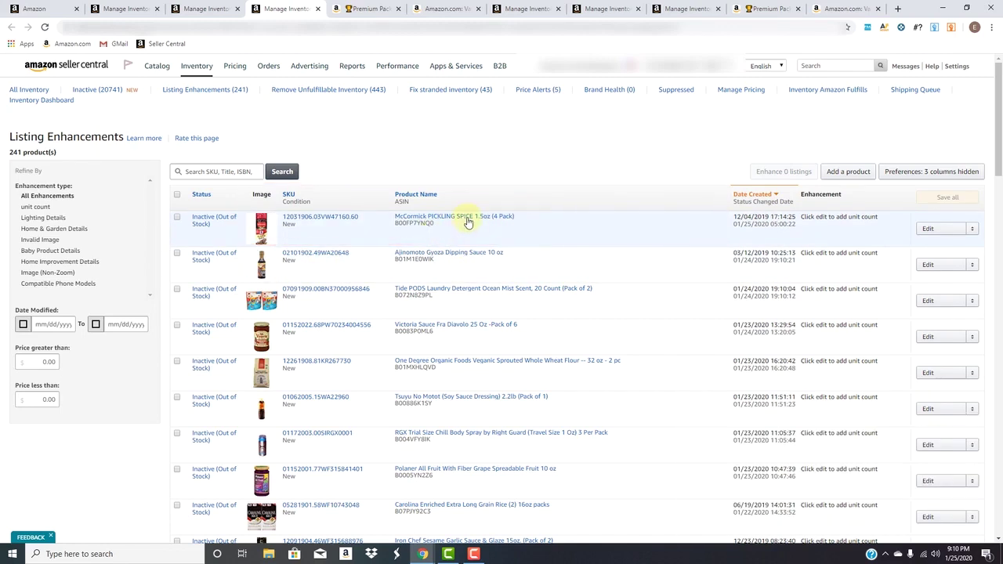
pyautogui.moveTo(452, 222)
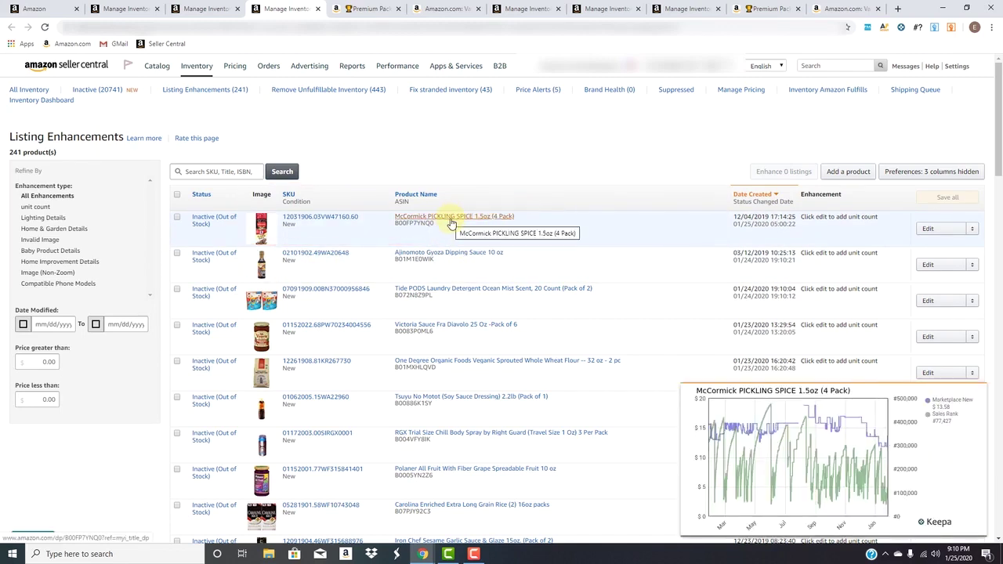
# Step: Open the McCormick Pickling Spice Amazon page and product details, review them, then switch to the Amazon tab
pyautogui.click(452, 223)
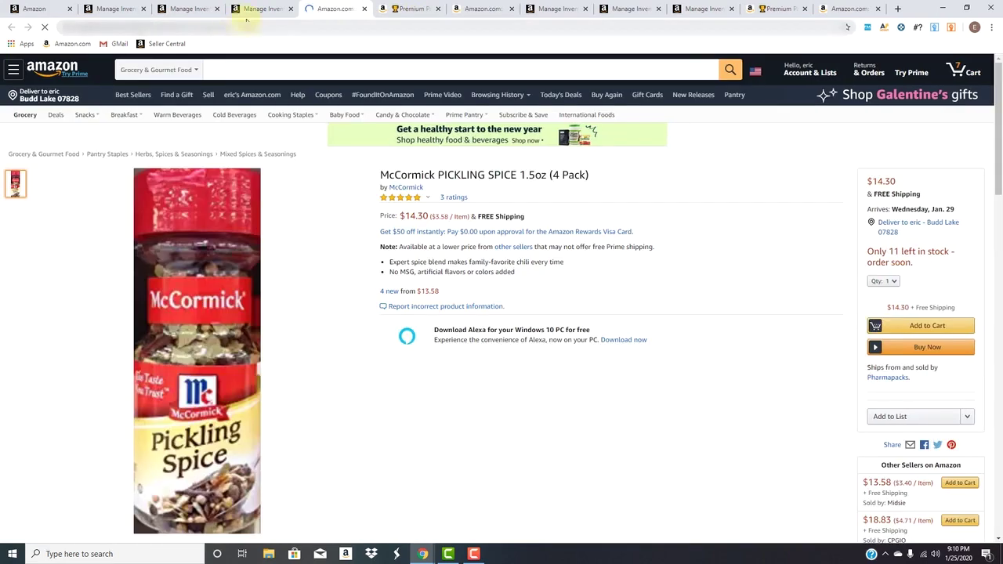
pyautogui.click(255, 10)
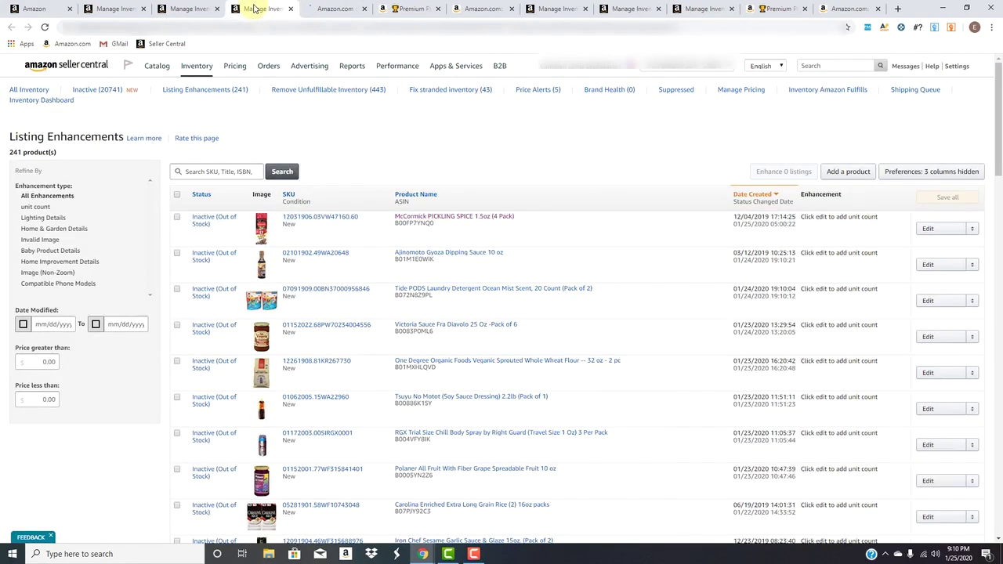
pyautogui.click(318, 219)
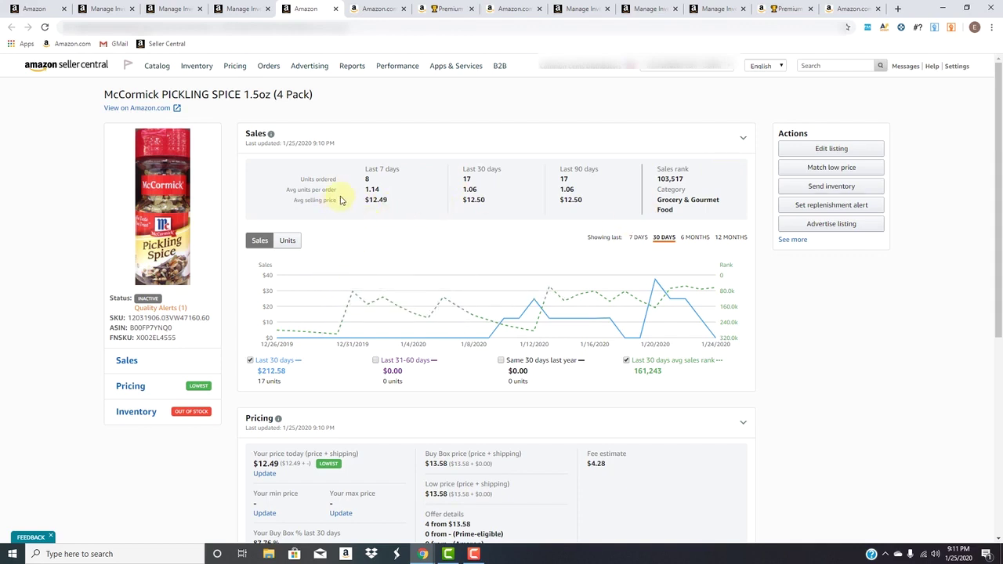
pyautogui.scroll(-3, 377, 321)
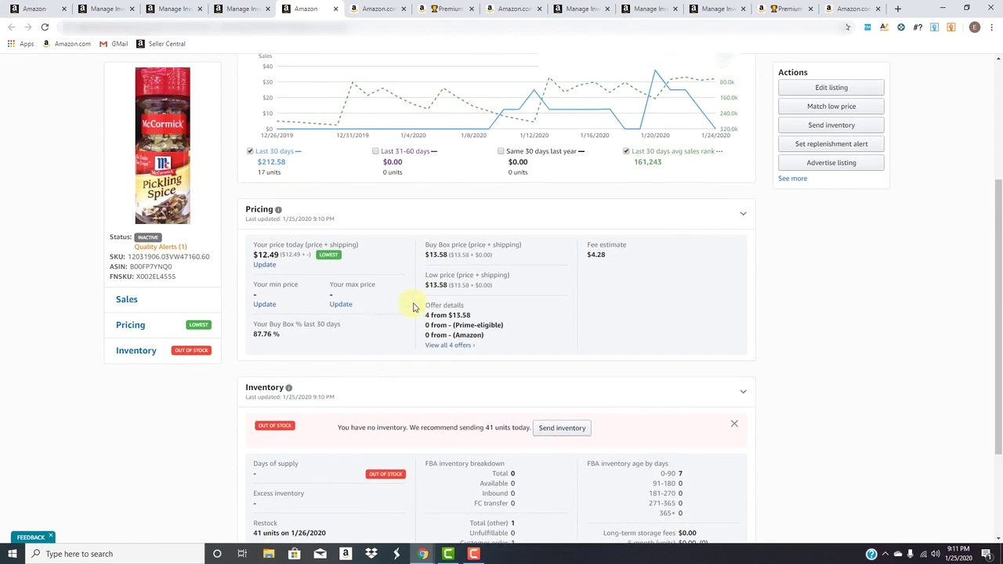
pyautogui.scroll(-2, 414, 306)
pyautogui.scroll(3, 474, 290)
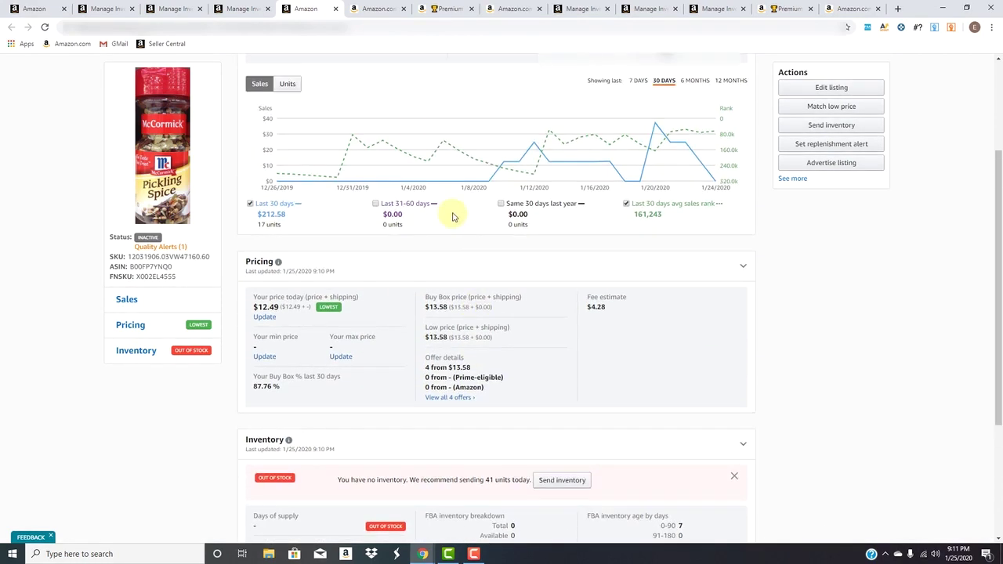
pyautogui.hotkey('ctrl', 'shift', 'Tab')
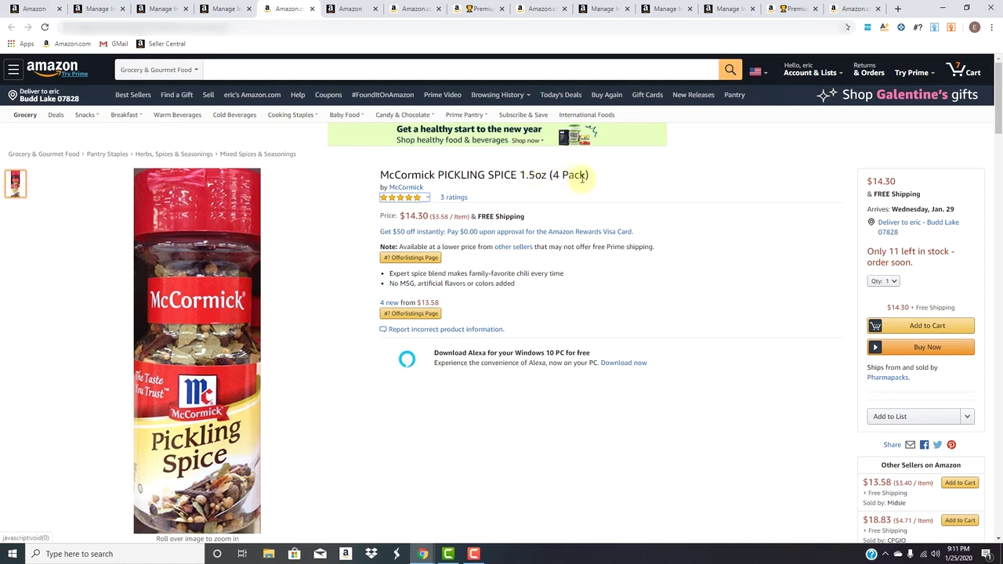
pyautogui.scroll(-1, 498, 258)
pyautogui.scroll(-2, 498, 260)
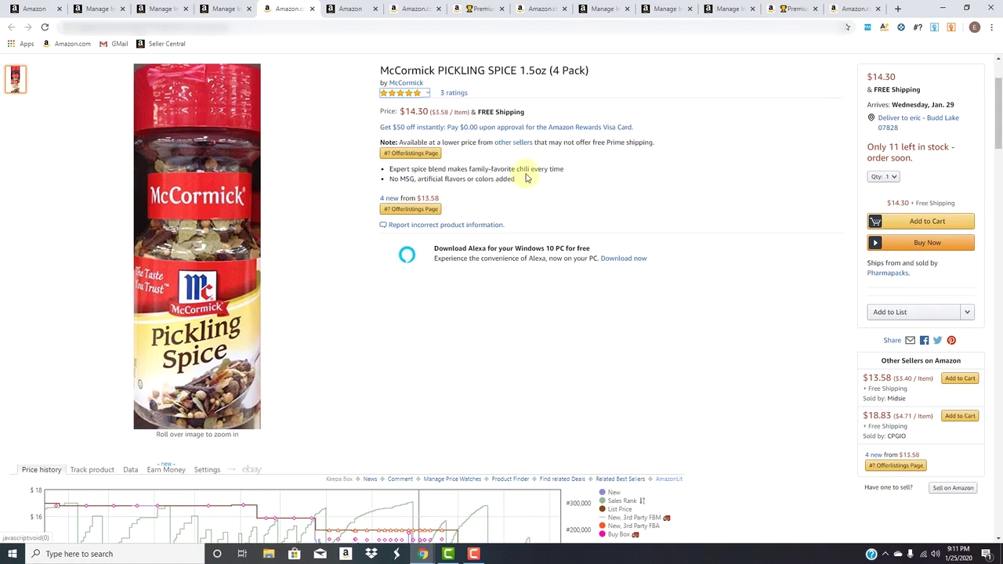
pyautogui.scroll(-7, 470, 196)
pyautogui.scroll(-7, 400, 266)
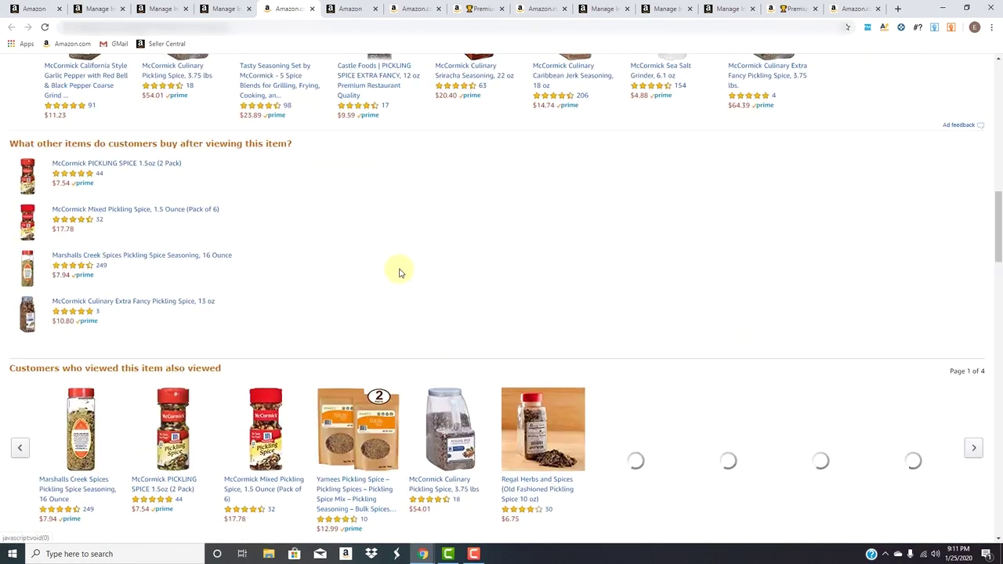
pyautogui.scroll(-2, 401, 267)
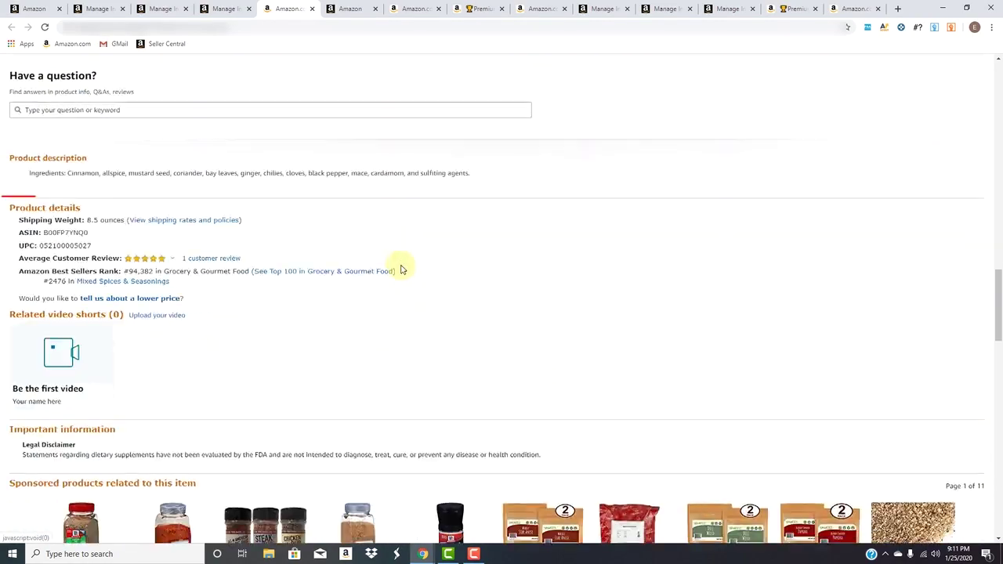
# Step: Back on the Listing Enhancements tab, bring up the McCormick listing's Vital Info fields
pyautogui.click(224, 10)
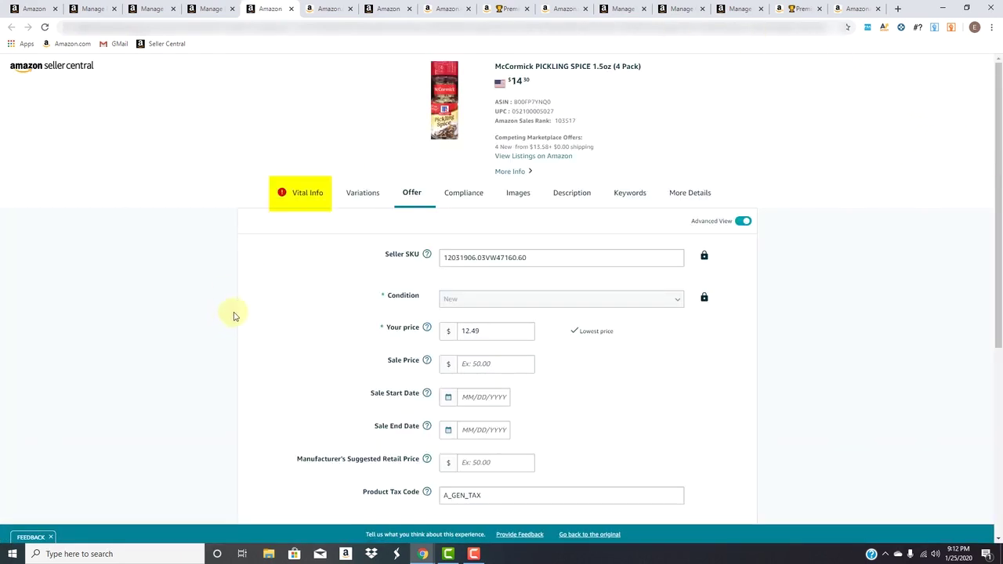
pyautogui.click(316, 196)
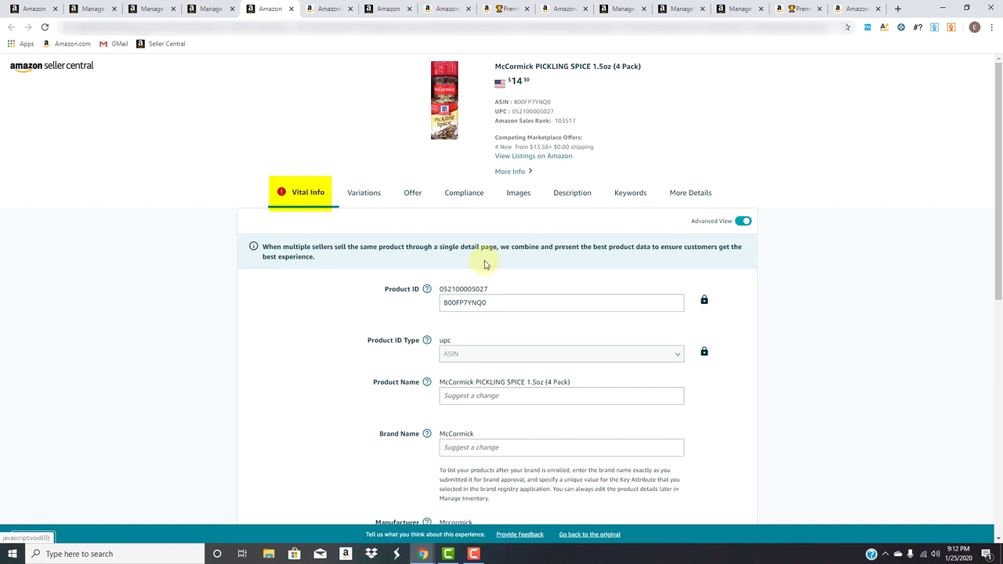
pyautogui.scroll(-3, 483, 263)
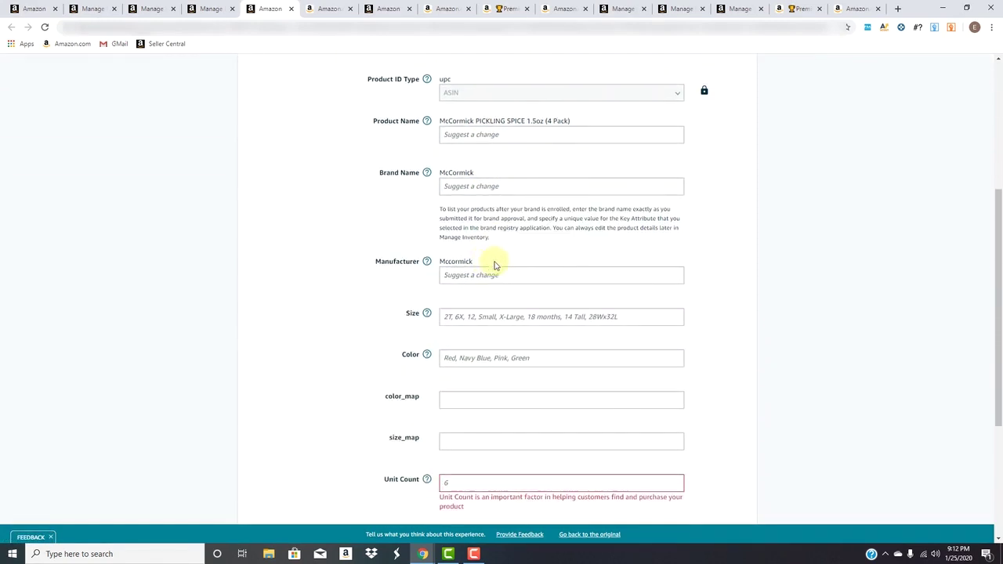
pyautogui.scroll(-1, 495, 267)
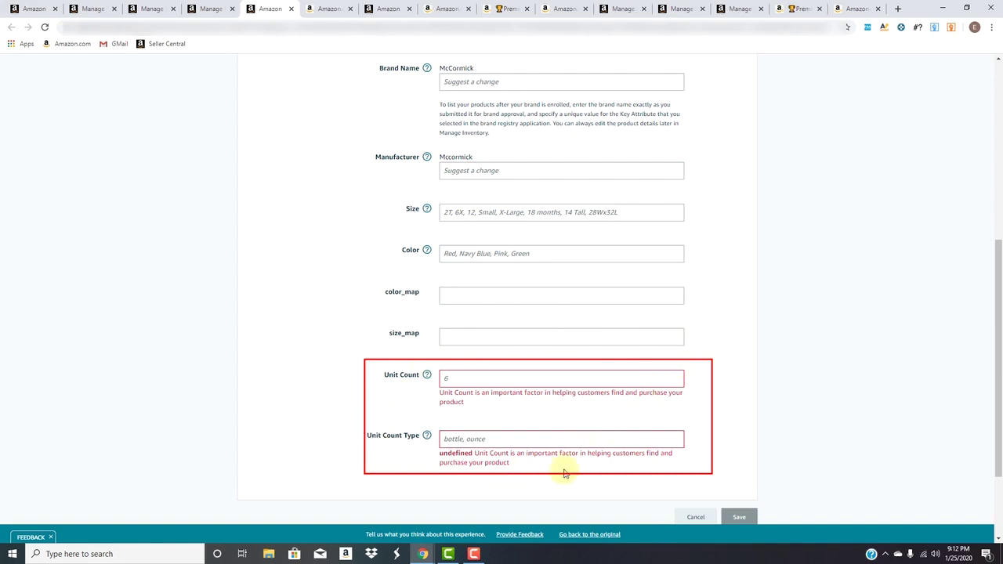
# Step: Enter Unit Count 4 and choose Count as the Unit Count Type
pyautogui.click(492, 380)
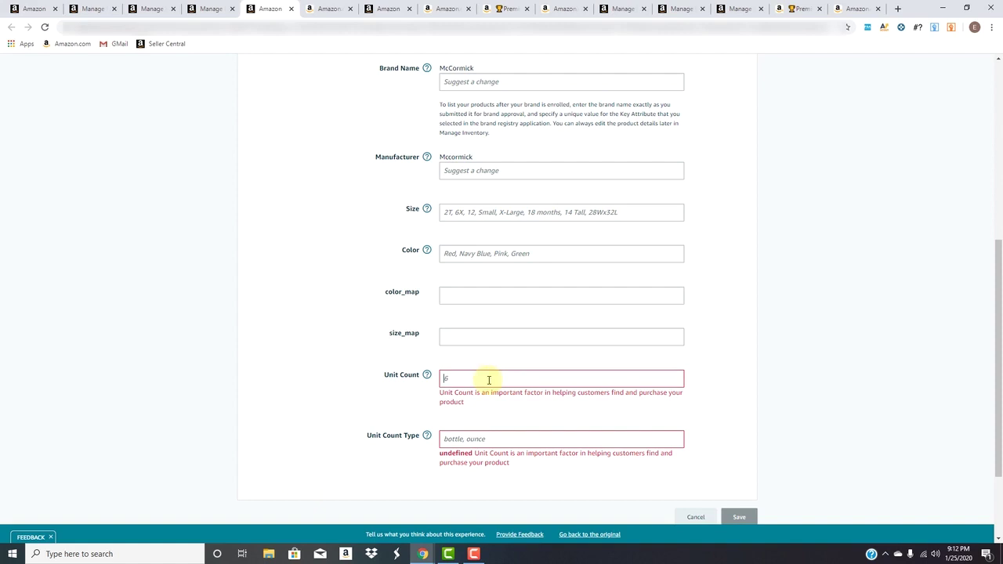
pyautogui.write('6')
pyautogui.click(489, 421)
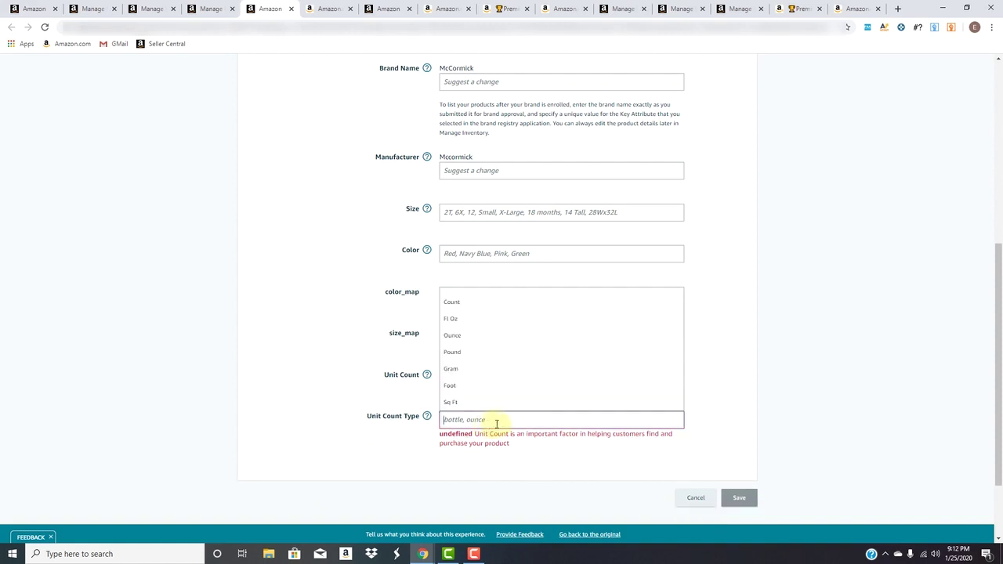
pyautogui.click(477, 311)
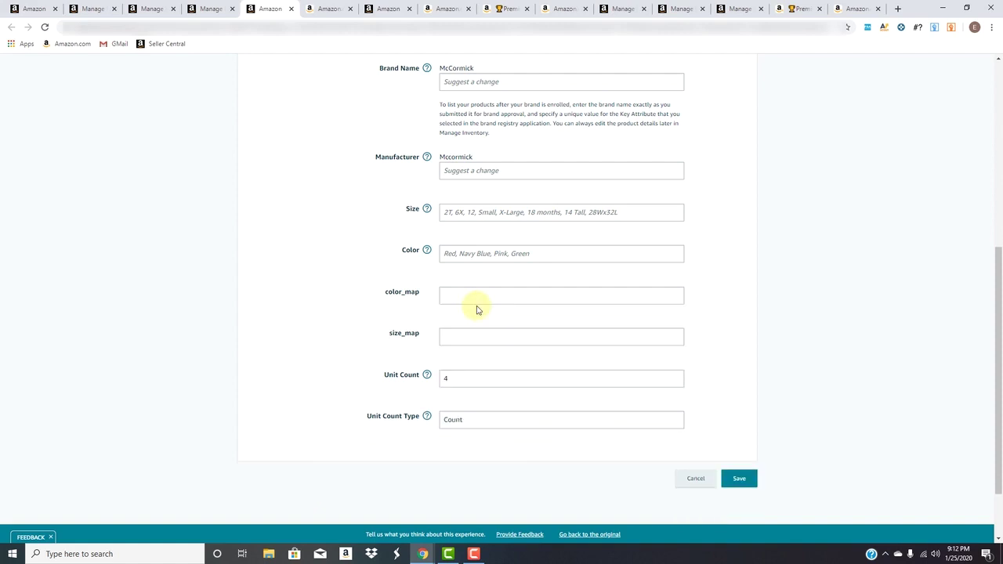
# Step: Save the unit count suggestion and close the Suggestions submitted confirmation
pyautogui.click(735, 479)
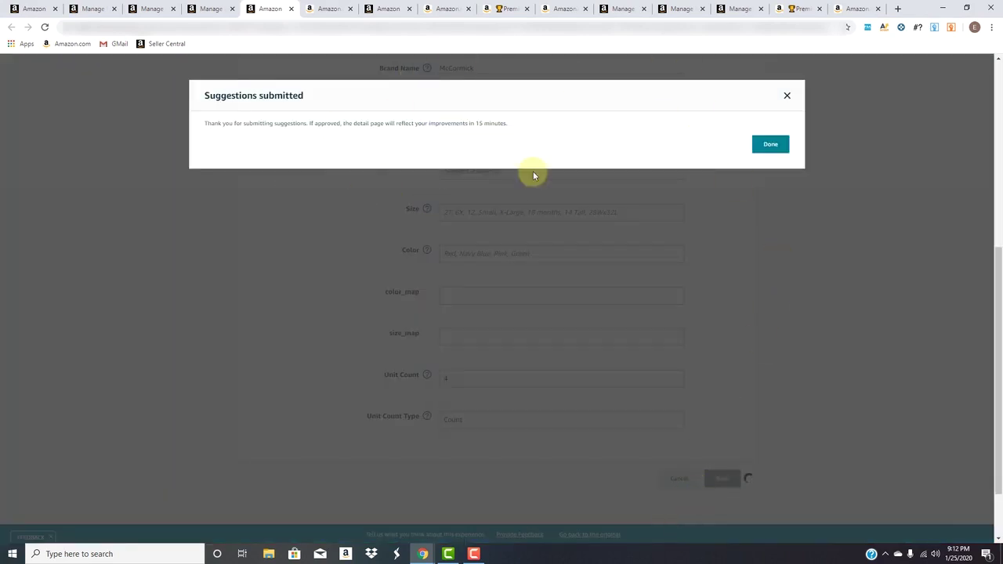
pyautogui.click(765, 148)
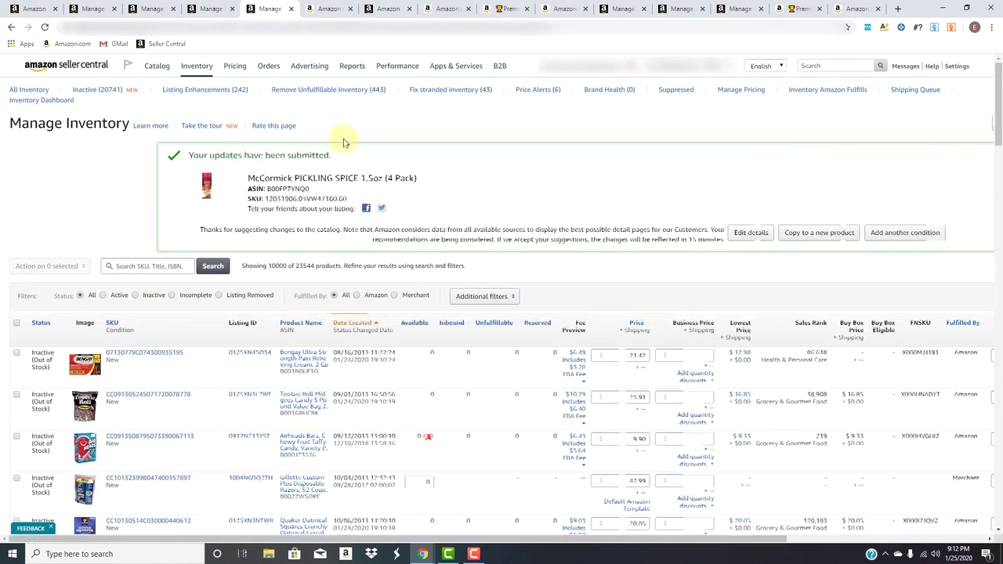
# Step: Return to Listing Enhancements and scroll to the Olde Thompson row missing a color
pyautogui.click(213, 11)
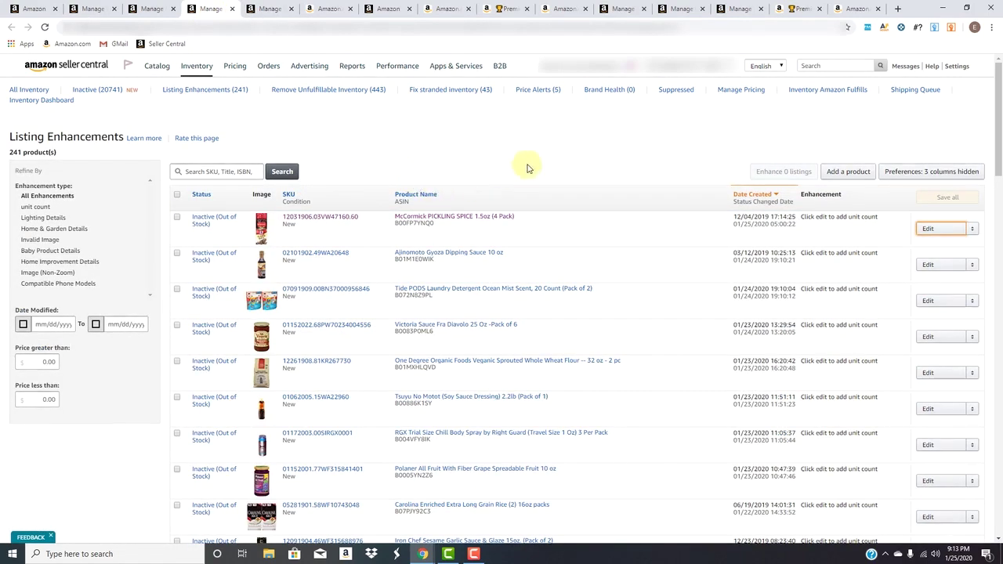
pyautogui.scroll(-2, 782, 259)
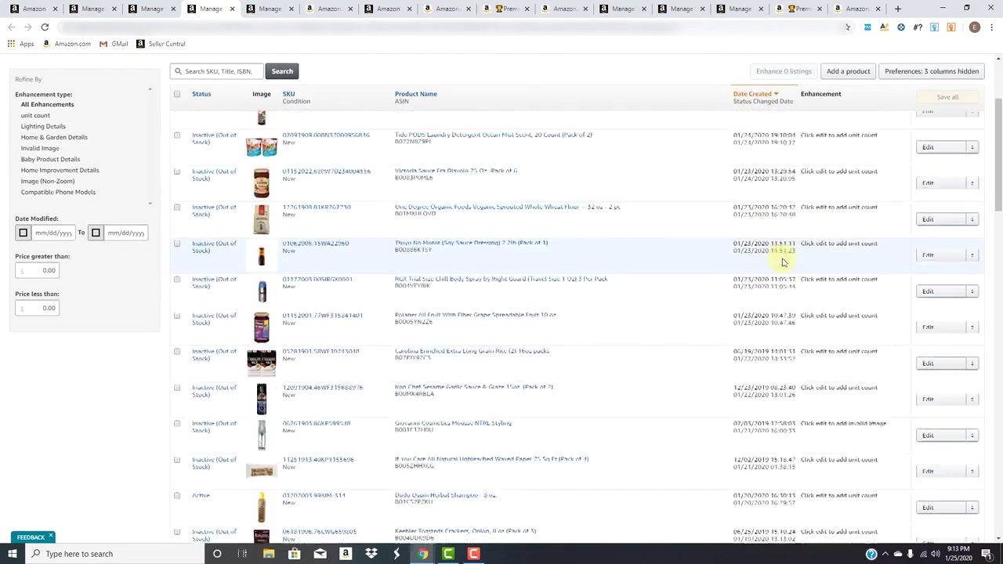
pyautogui.scroll(-3, 782, 262)
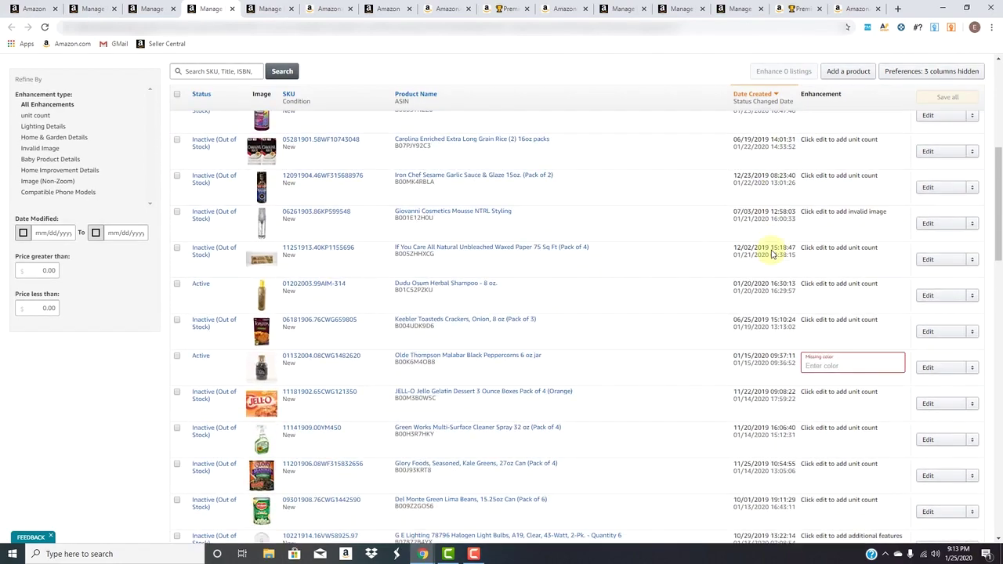
pyautogui.scroll(-3, 772, 253)
pyautogui.scroll(3, 791, 262)
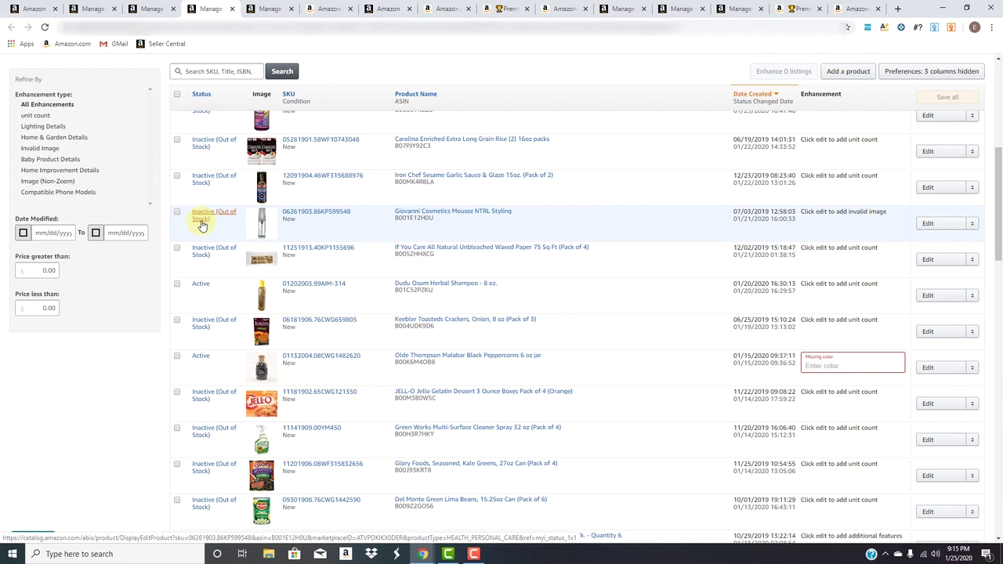
# Step: Select the peppercorns row's Enter color field and bring up the Olde Thompson product page
pyautogui.moveTo(533, 249)
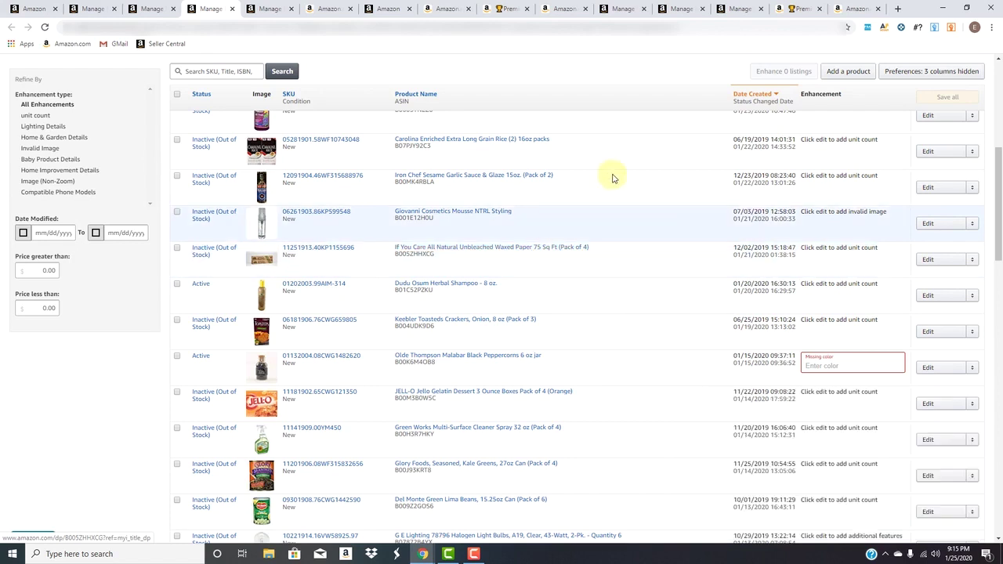
pyautogui.click(826, 365)
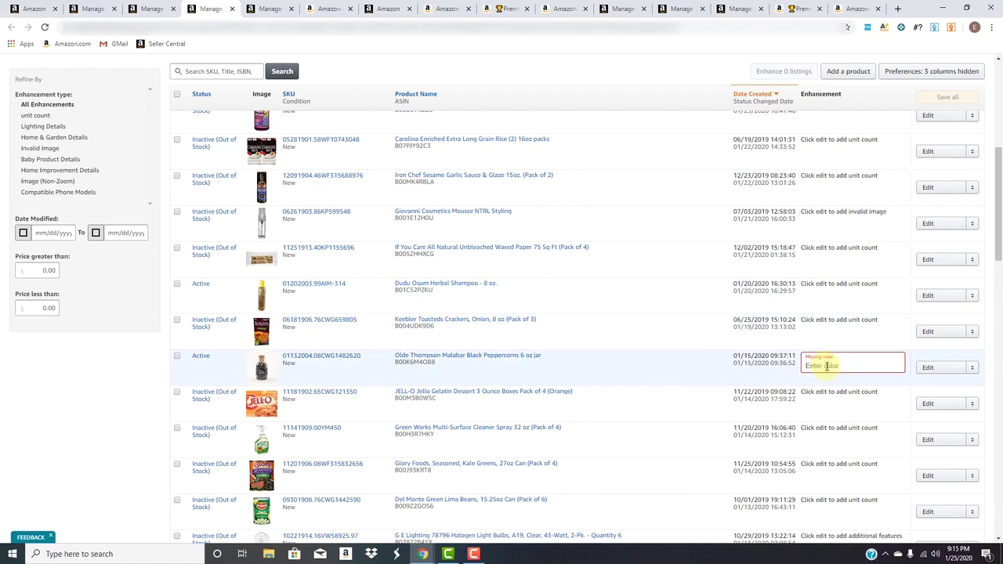
pyautogui.moveTo(530, 357)
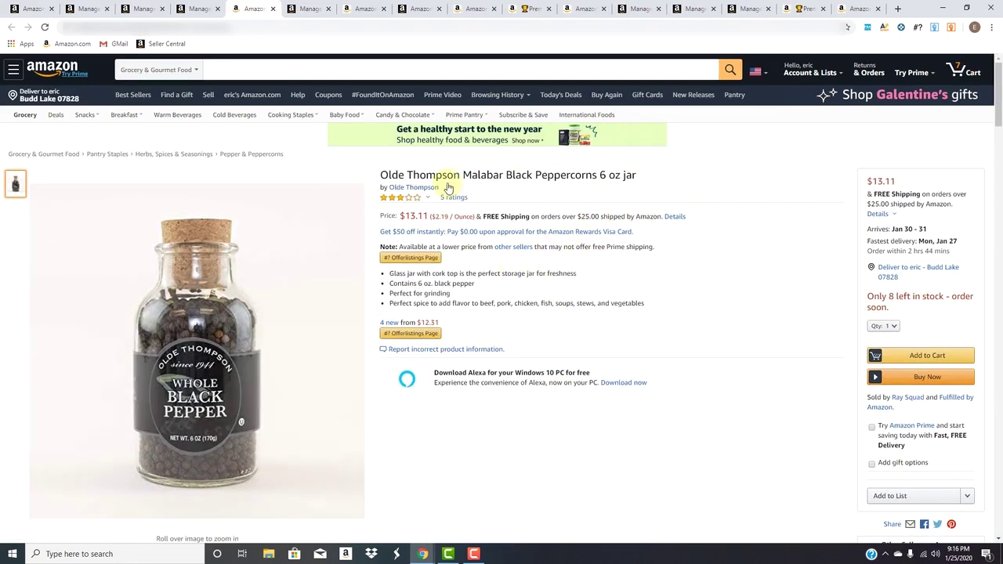
# Step: Highlight 'Black' in the peppercorns title, review the details, and return to the listing's edit page
pyautogui.moveTo(485, 174); pyautogui.dragTo(657, 176)
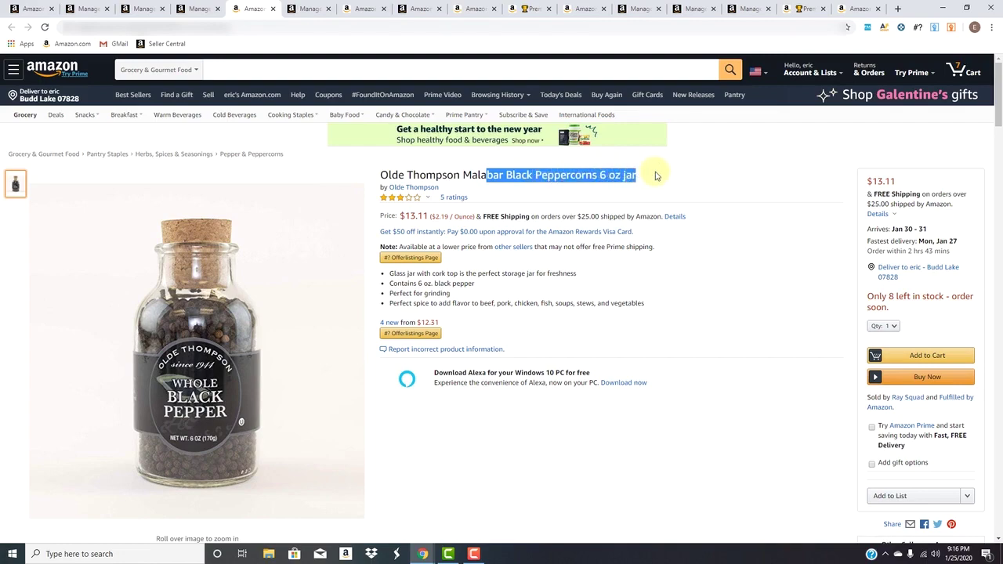
pyautogui.scroll(-3, 618, 197)
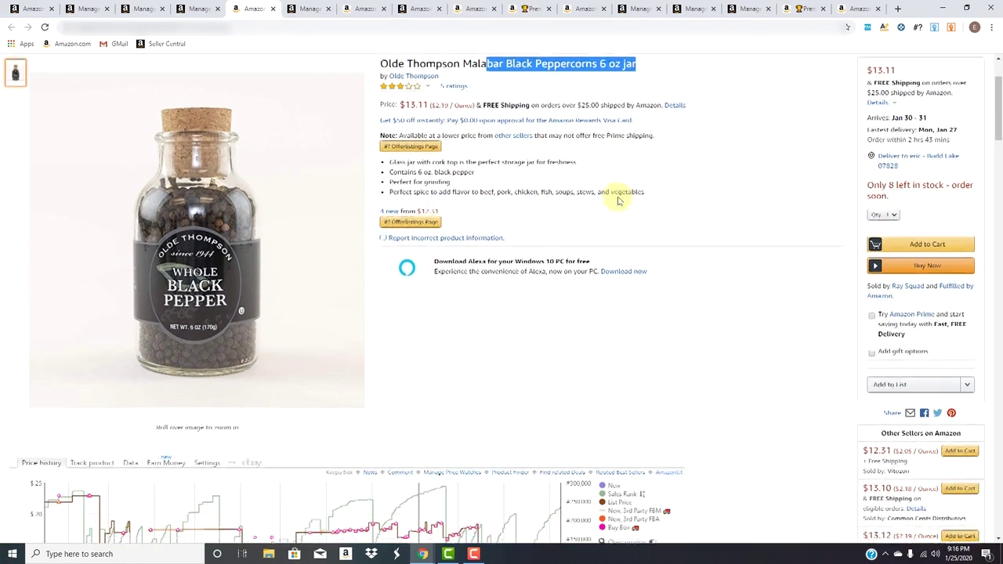
pyautogui.scroll(-15, 618, 200)
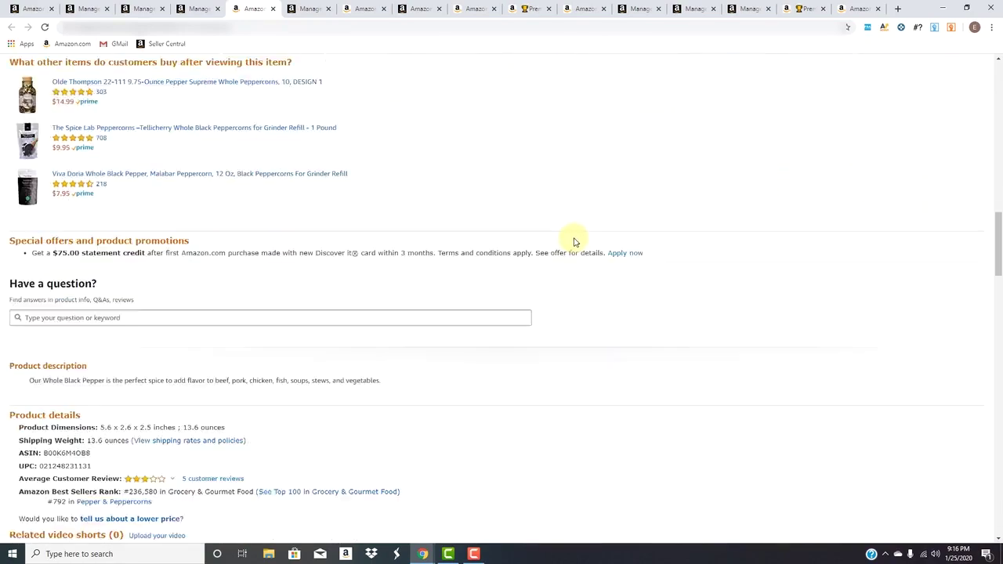
pyautogui.scroll(-2, 572, 242)
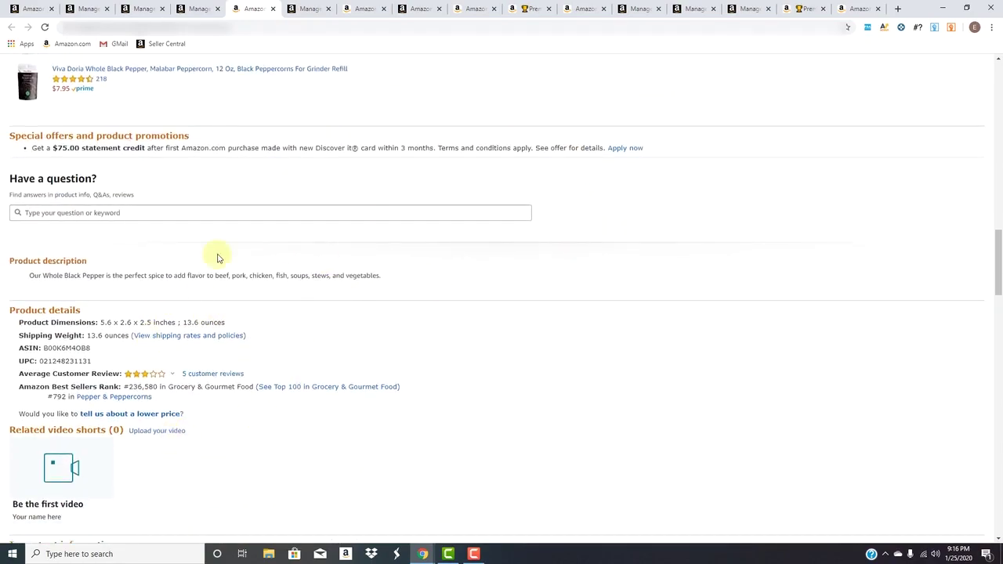
pyautogui.scroll(17, 329, 284)
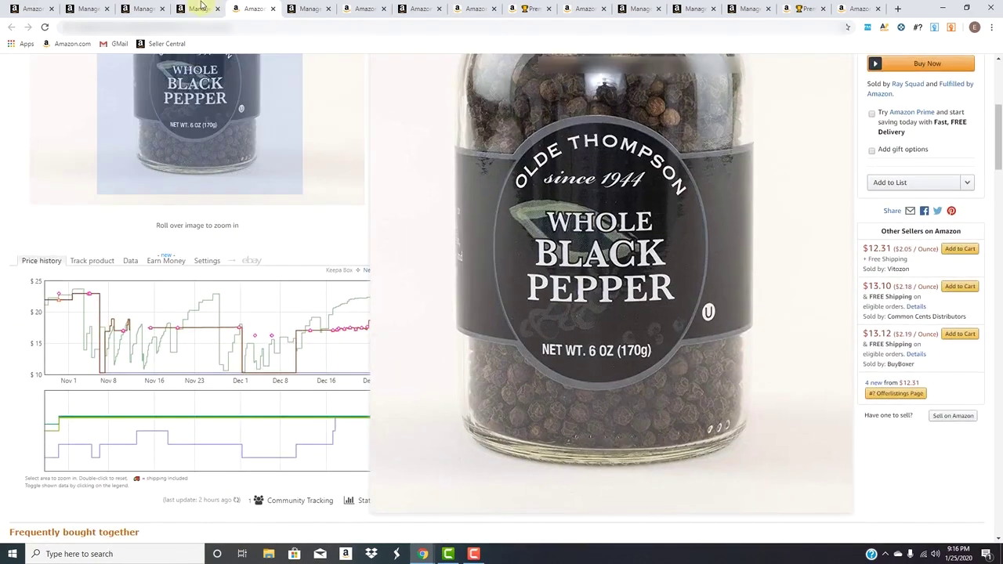
pyautogui.click(200, 8)
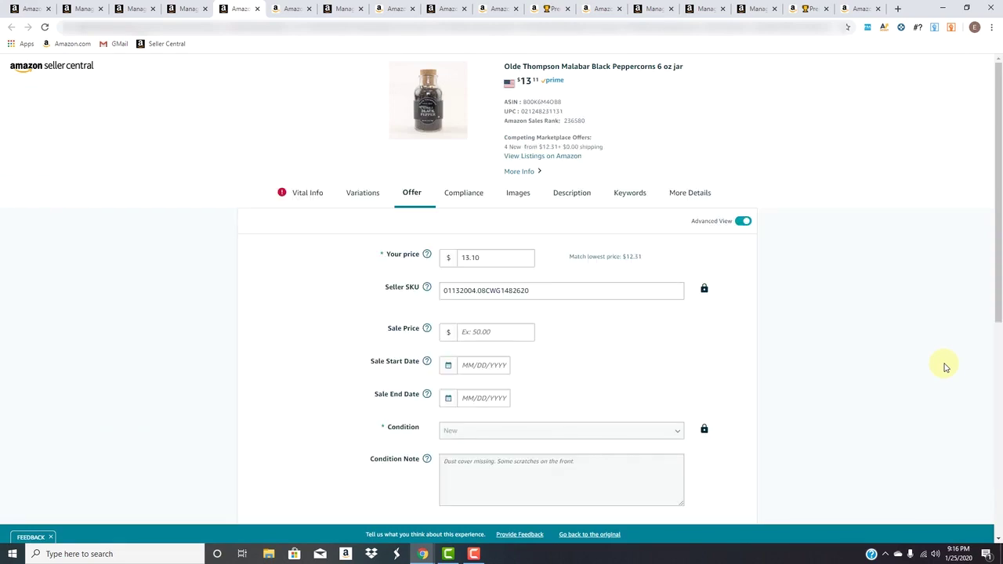
# Step: In Vital Info, set Color Map and Color to Black, then submit and acknowledge the suggestion
pyautogui.click(286, 199)
pyautogui.scroll(-5, 567, 306)
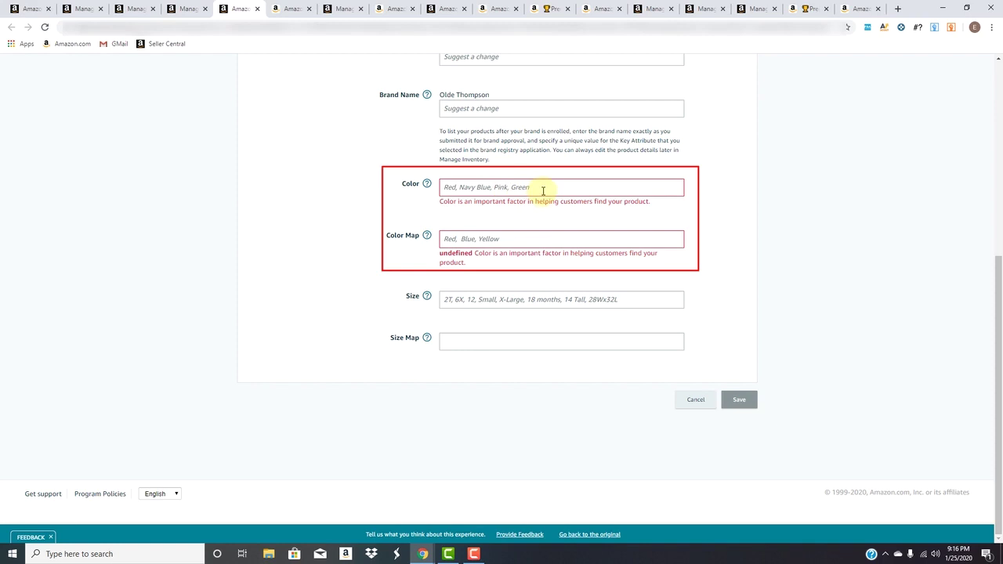
pyautogui.click(466, 238)
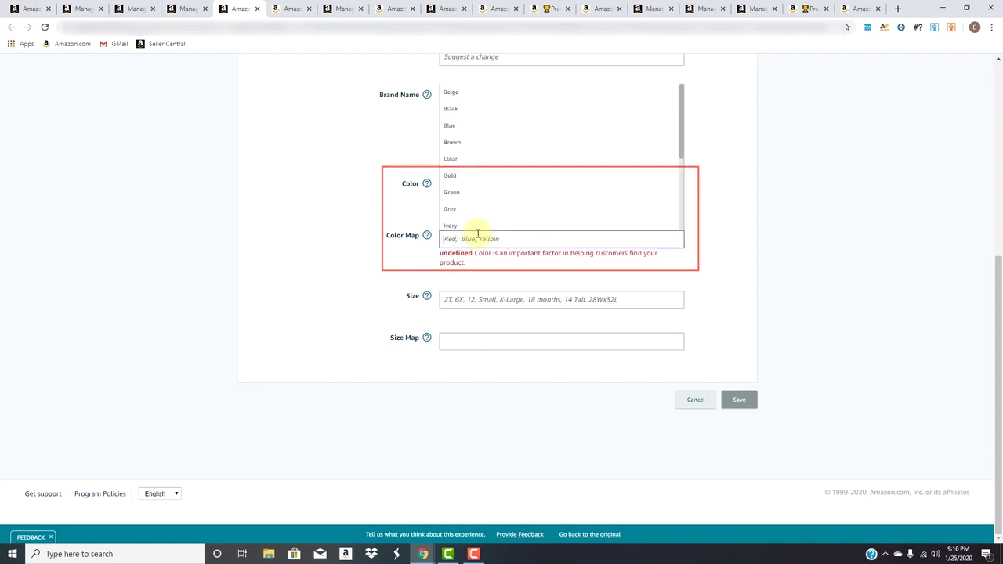
pyautogui.click(485, 107)
pyautogui.click(446, 203)
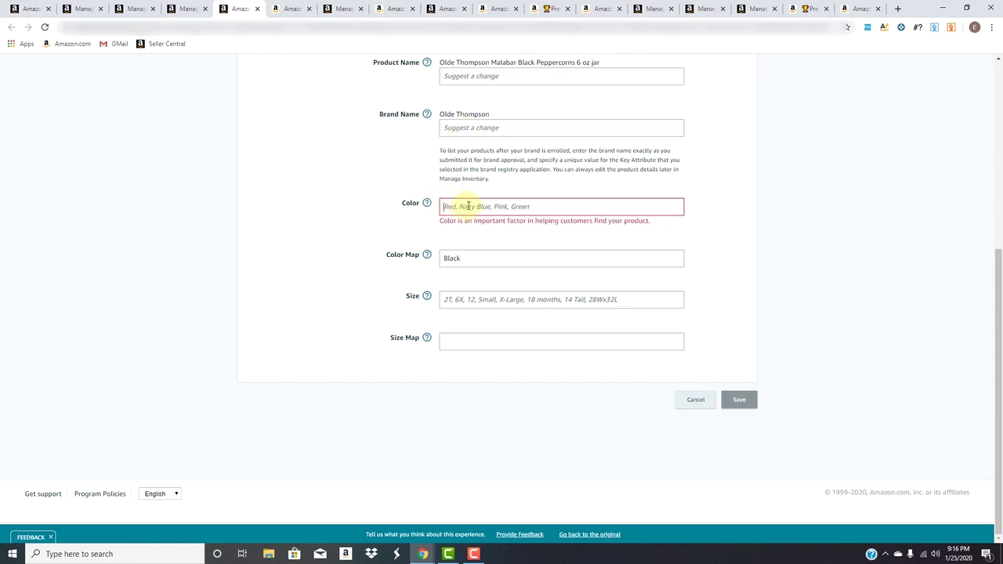
pyautogui.write('Black')
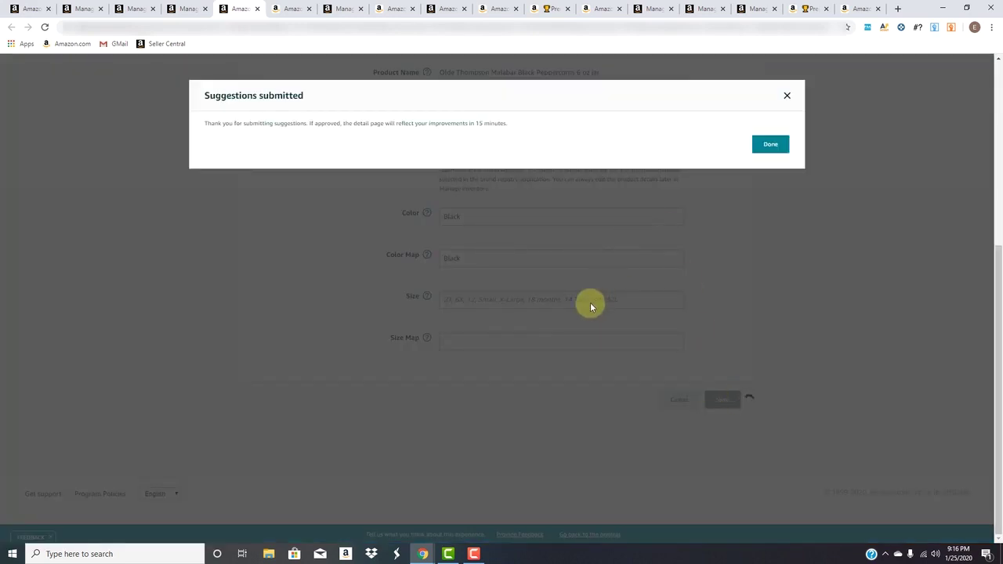
pyautogui.click(772, 145)
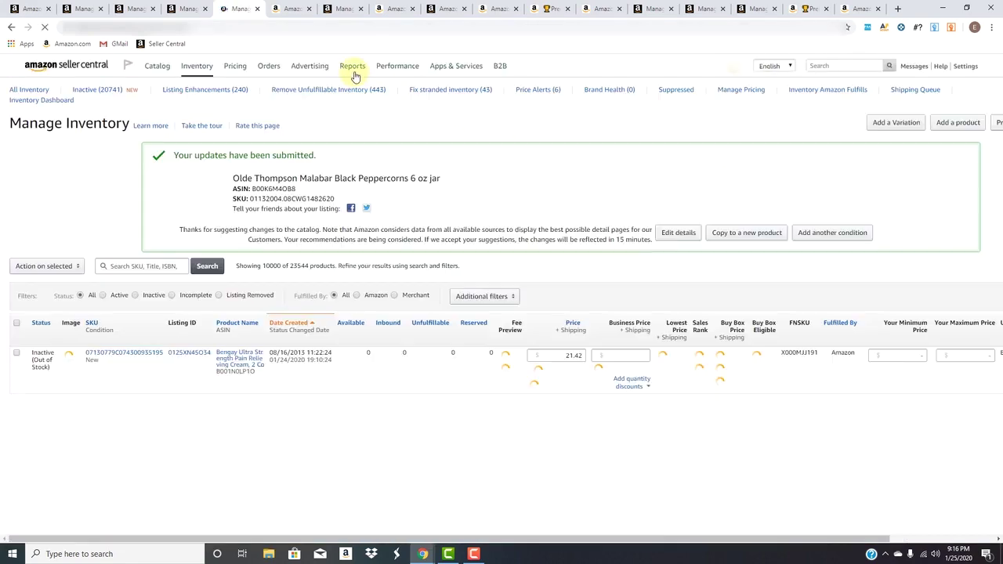
# Step: Switch back to the Listing Enhancements tab
pyautogui.click(188, 9)
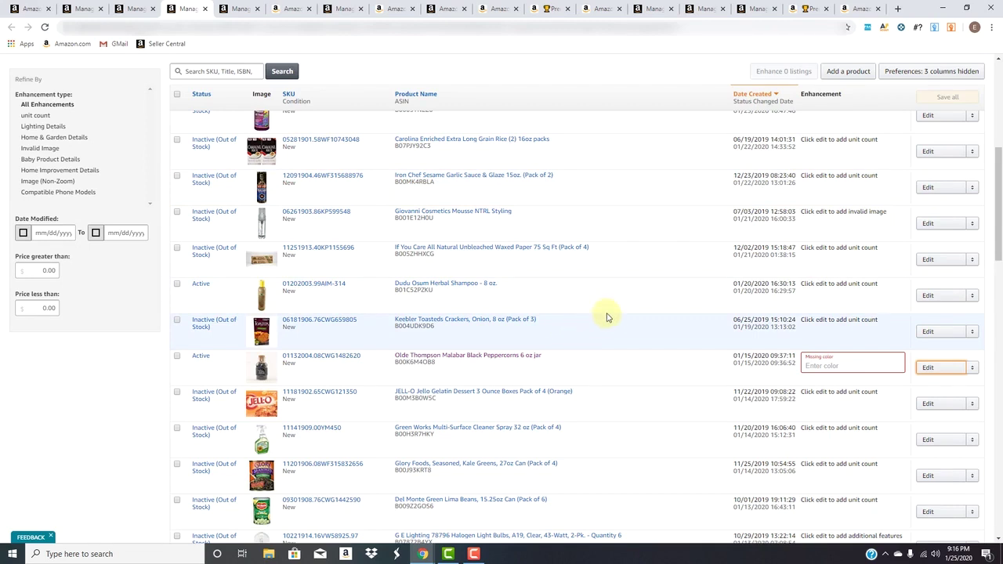
# Step: Enter Black in the Olde Thompson row's color field and save it
pyautogui.scroll(-1, 626, 313)
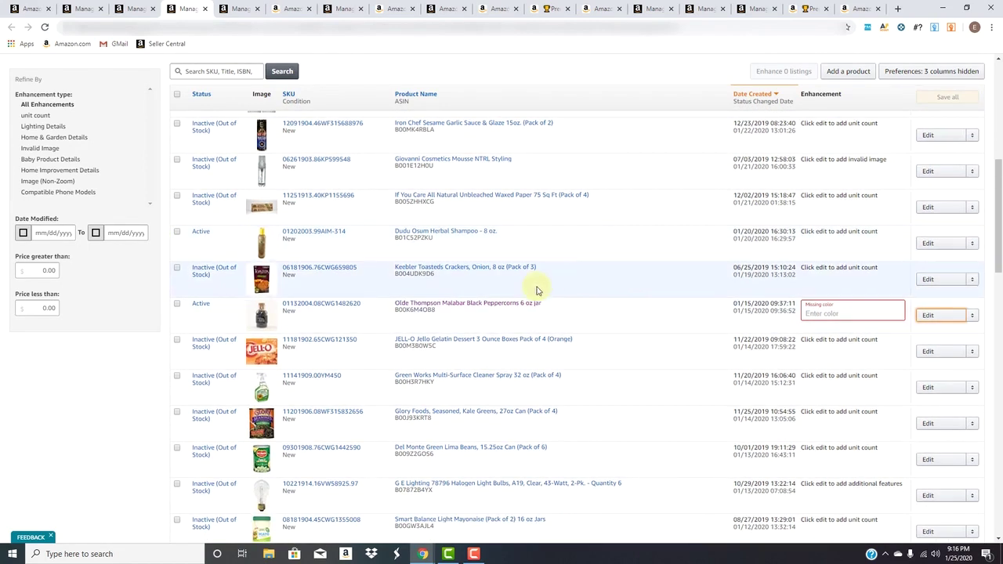
pyautogui.click(834, 312)
pyautogui.write('Black')
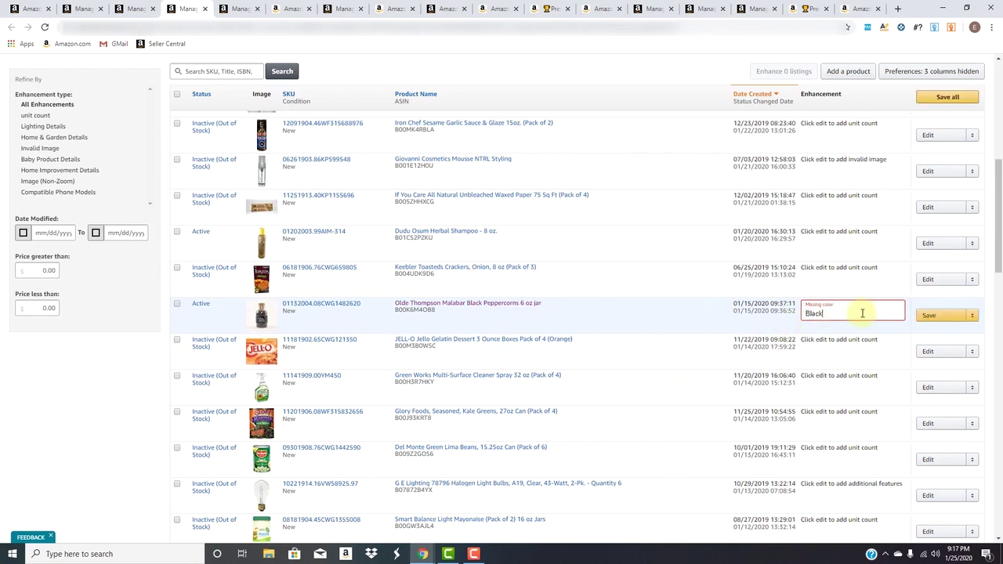
pyautogui.click(932, 315)
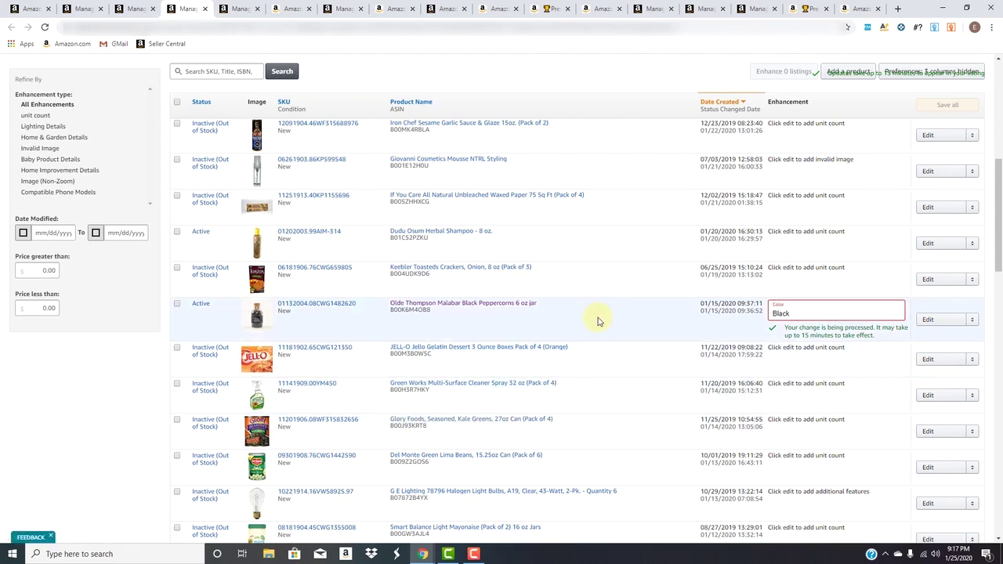
pyautogui.scroll(1, 598, 321)
pyautogui.scroll(4, 601, 324)
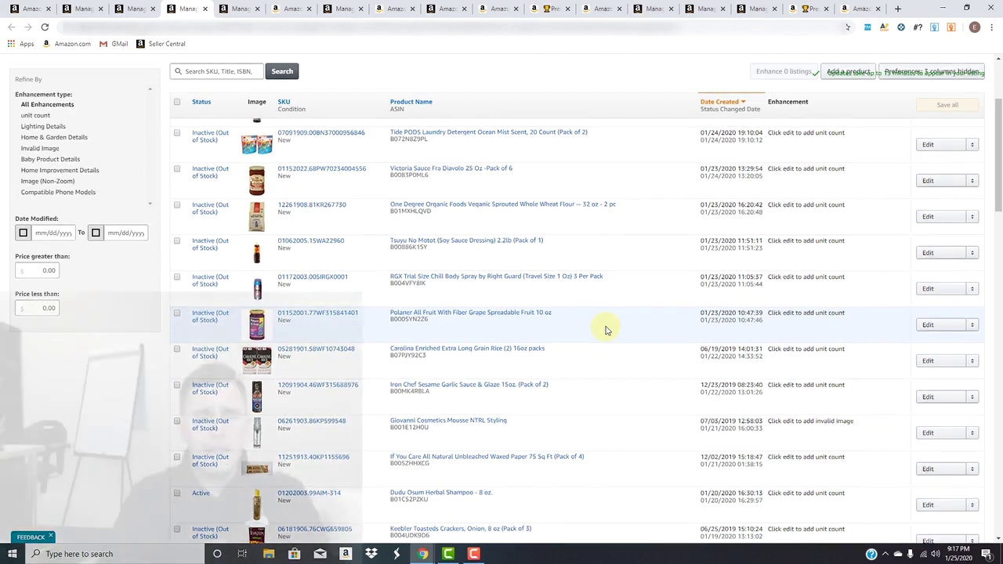
pyautogui.scroll(2, 604, 330)
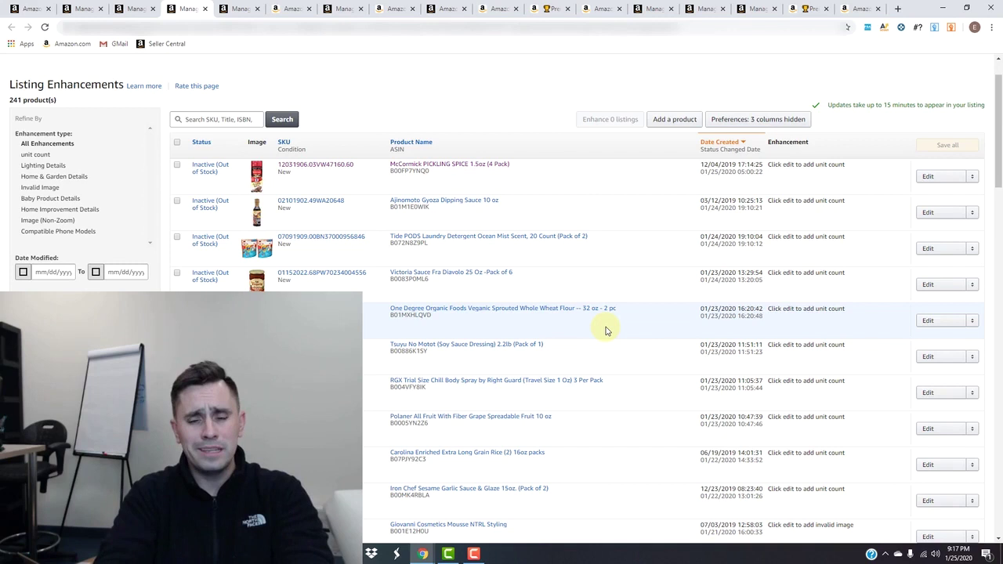